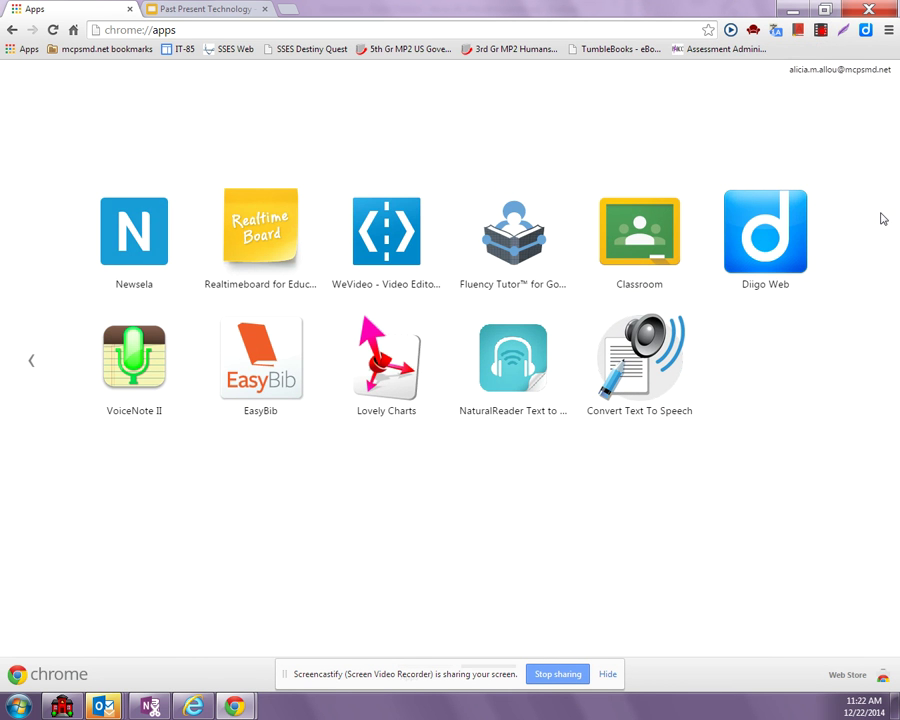
# - Launch the PowToon Edu app from the first page of Chrome Apps
pyautogui.click(31, 360)
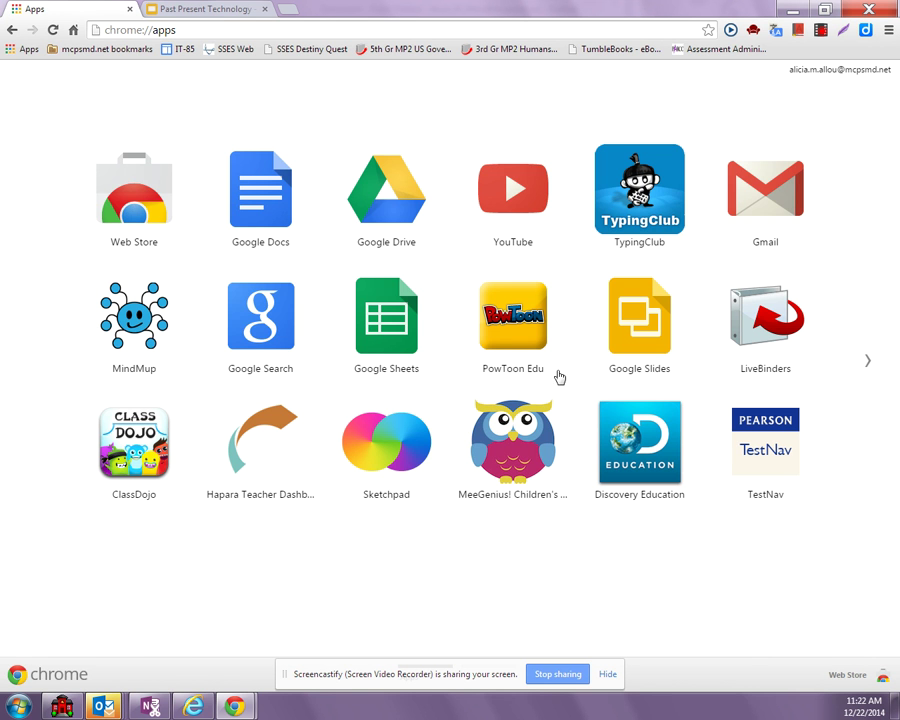
pyautogui.click(520, 329)
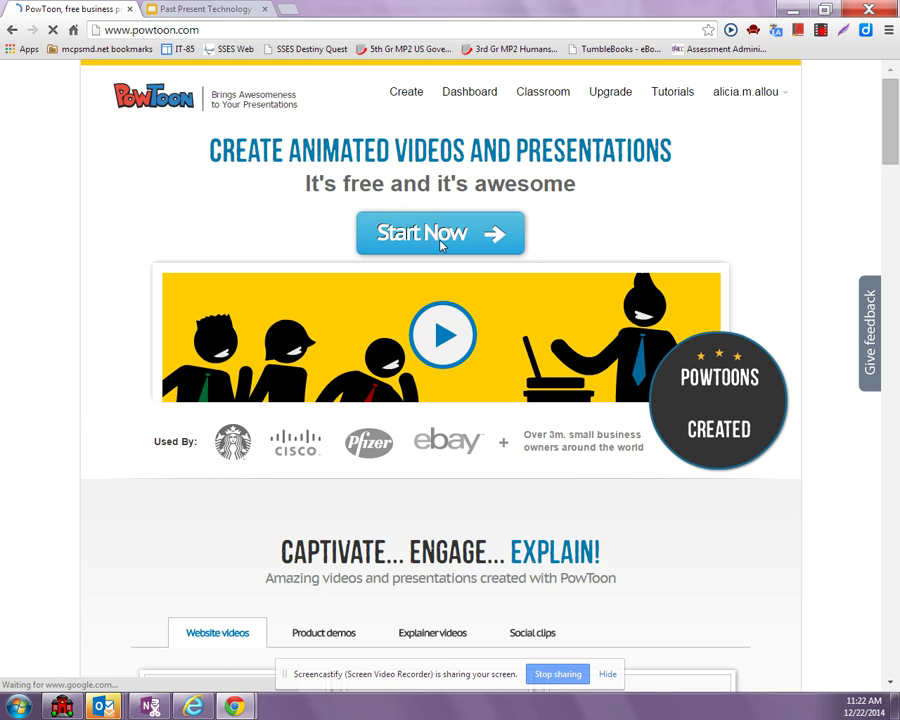
# - Start a new PowToon project and choose Create Now under Slides
pyautogui.click(440, 241)
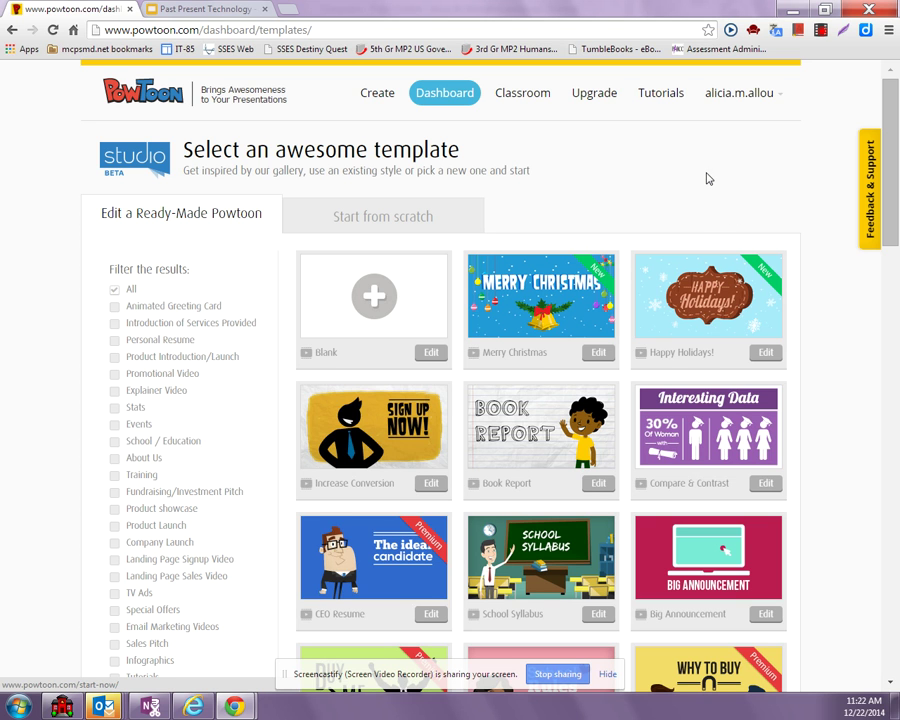
pyautogui.click(375, 92)
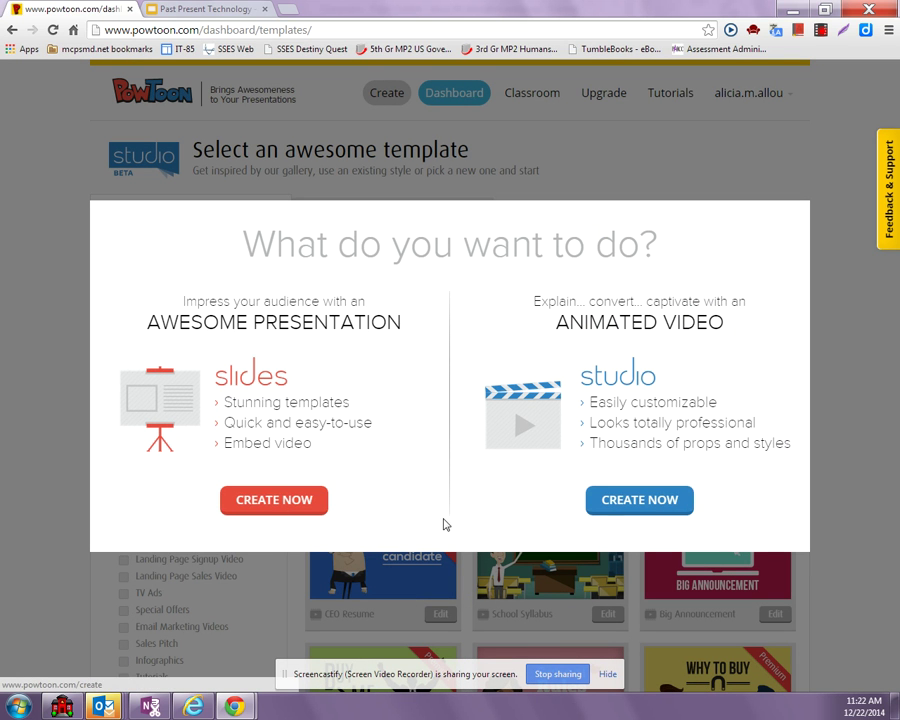
pyautogui.click(278, 502)
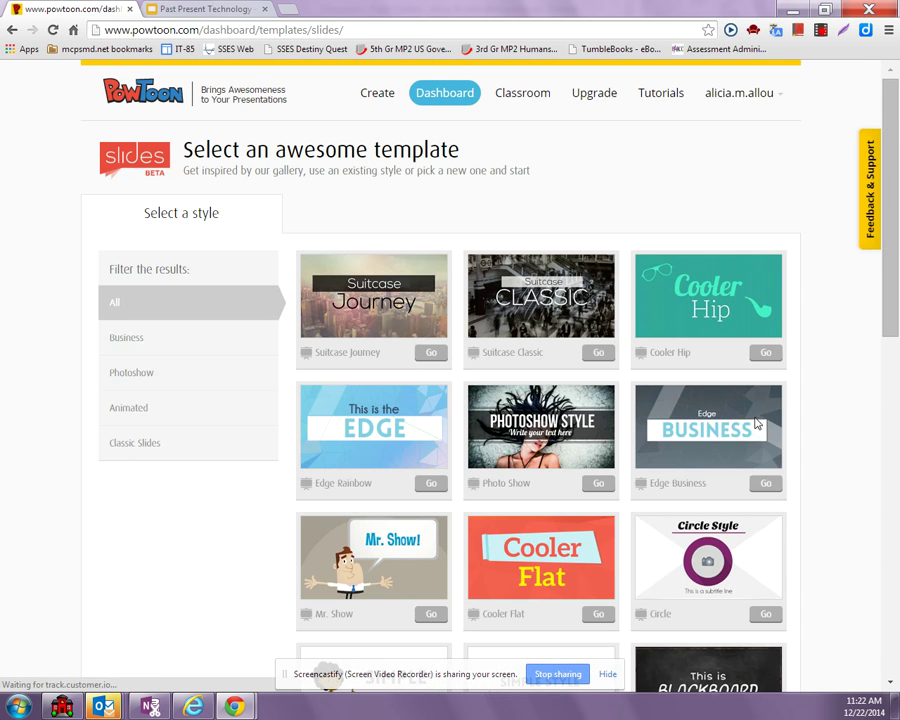
# - Browse the Slides template gallery to find and pick the Blackboard style
pyautogui.moveTo(898, 250); pyautogui.dragTo(897, 293)
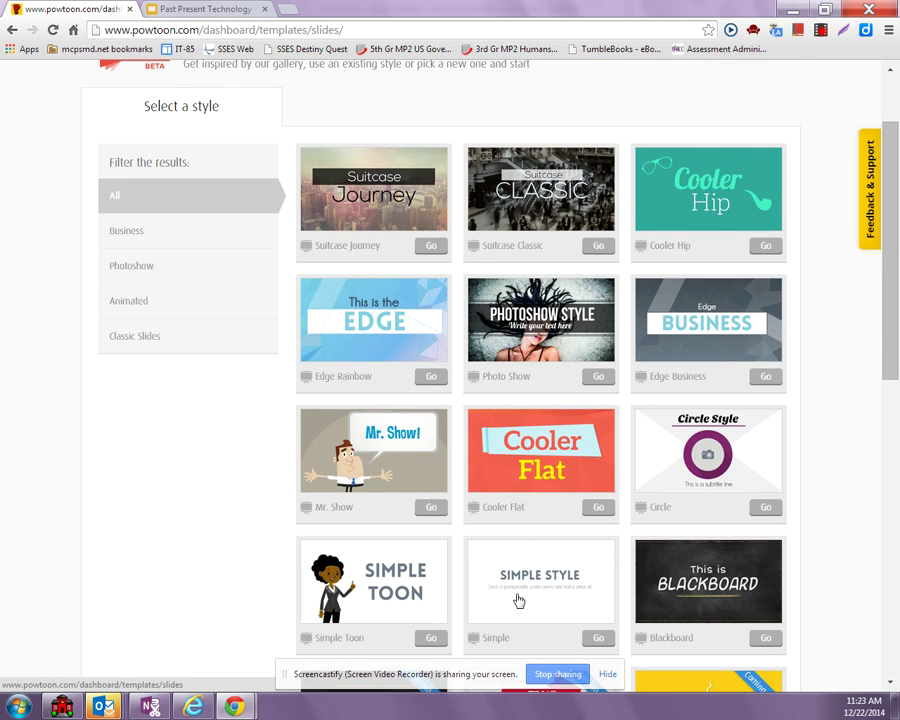
pyautogui.moveTo(895, 343); pyautogui.dragTo(897, 430)
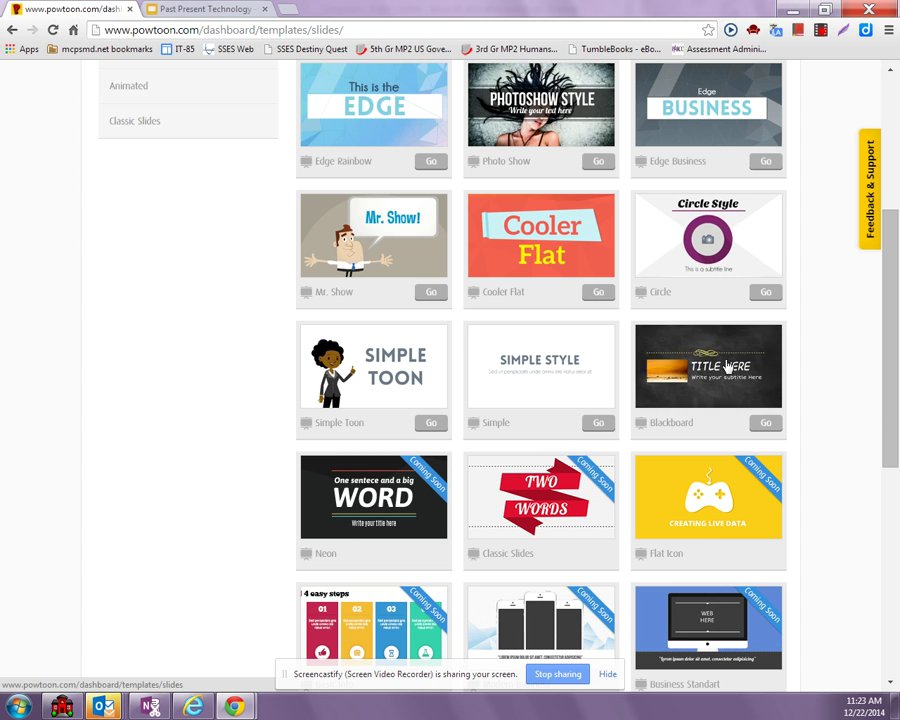
pyautogui.scroll(2, 808, 369)
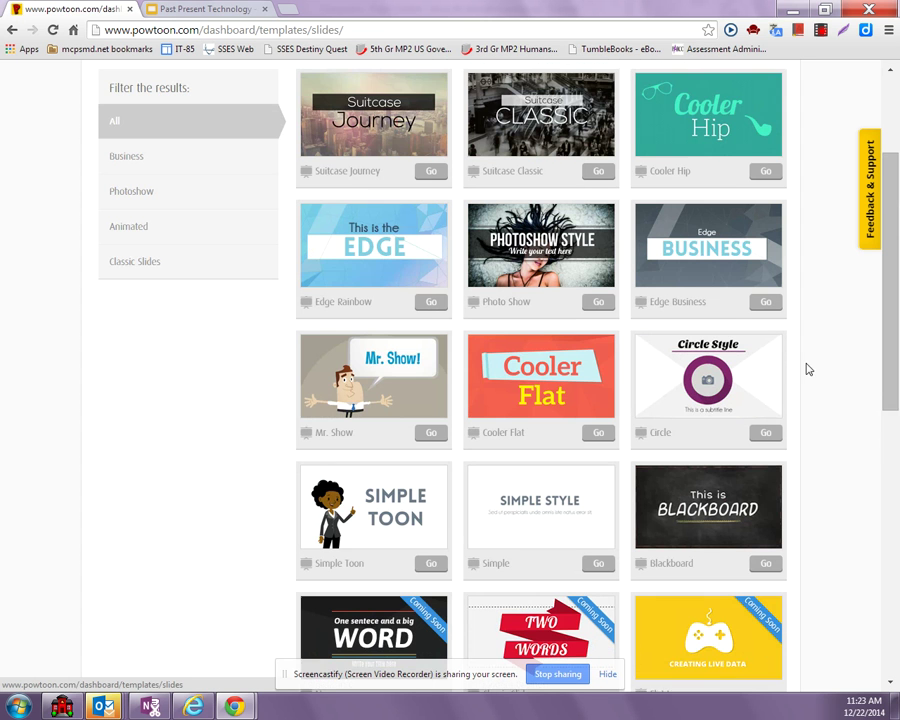
pyautogui.scroll(-1, 806, 387)
pyautogui.scroll(2, 806, 408)
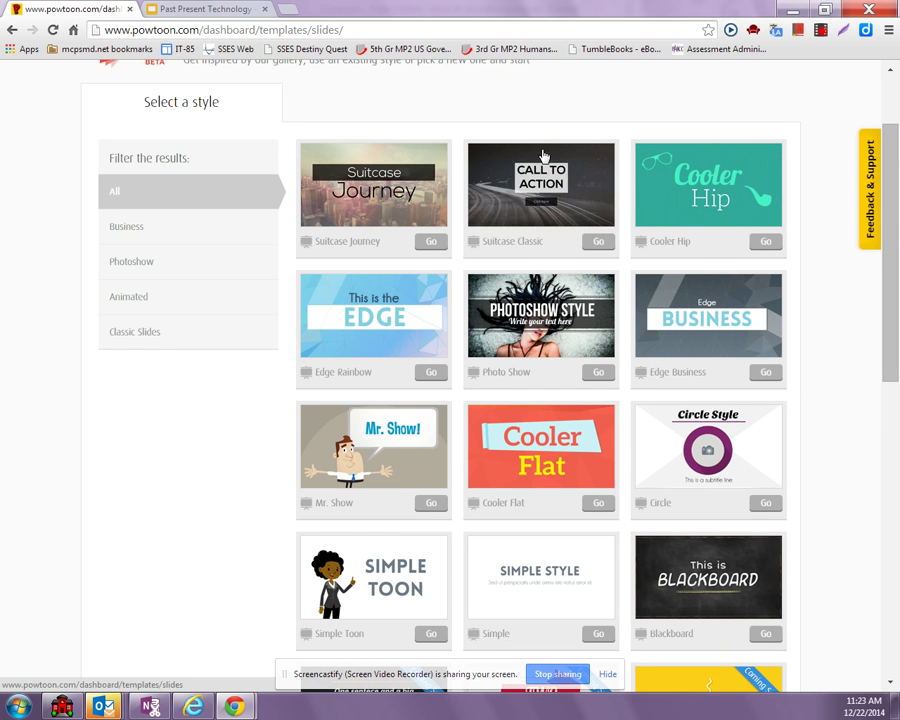
pyautogui.scroll(-1, 852, 624)
pyautogui.scroll(-1, 852, 624)
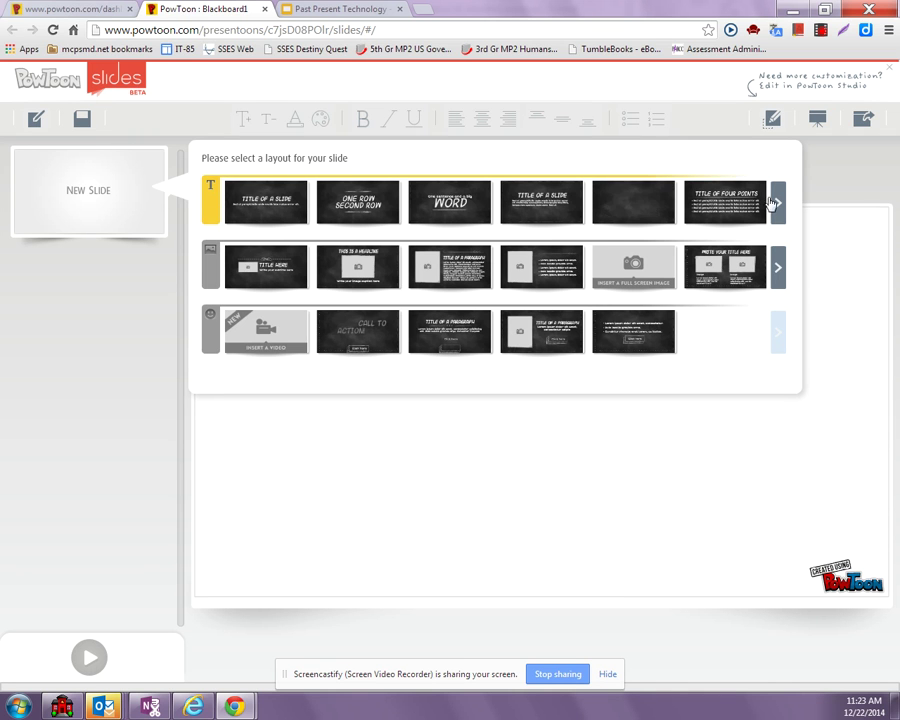
# - Apply the 'Title of a slide' chalkboard layout to the first slide
pyautogui.click(279, 212)
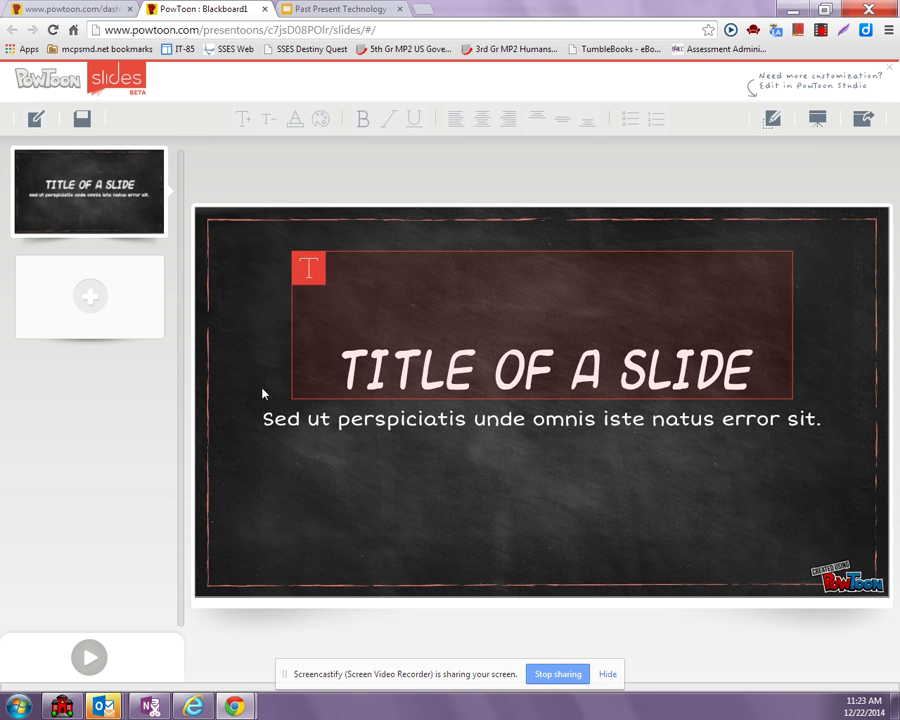
# - Replace the placeholders with title 'AUTOMOBILES' and subtitle 'Past and Present'
pyautogui.doubleClick(648, 376)
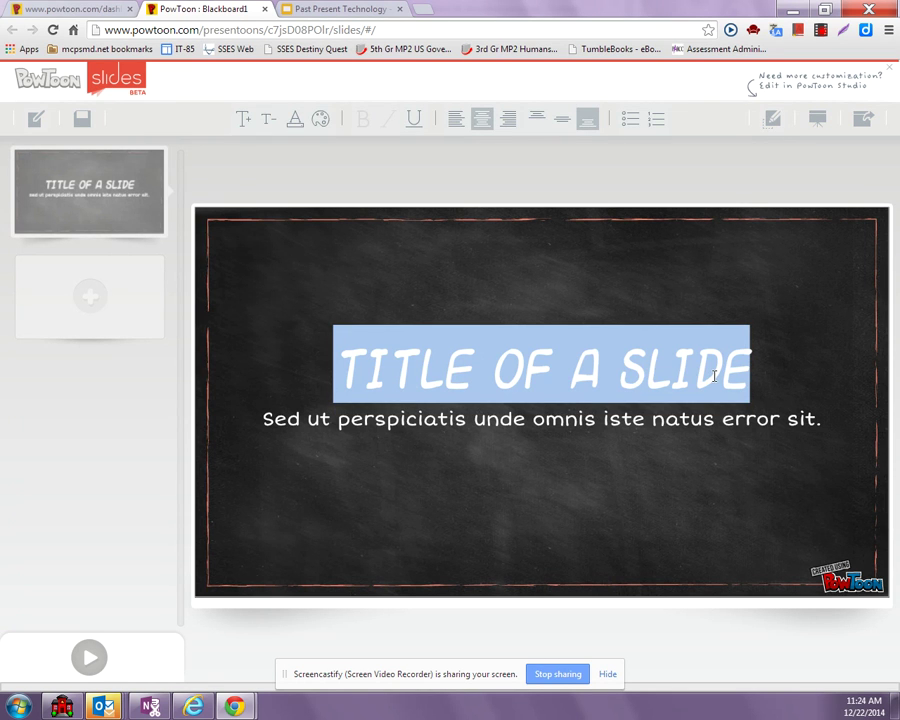
pyautogui.write('AUTO')
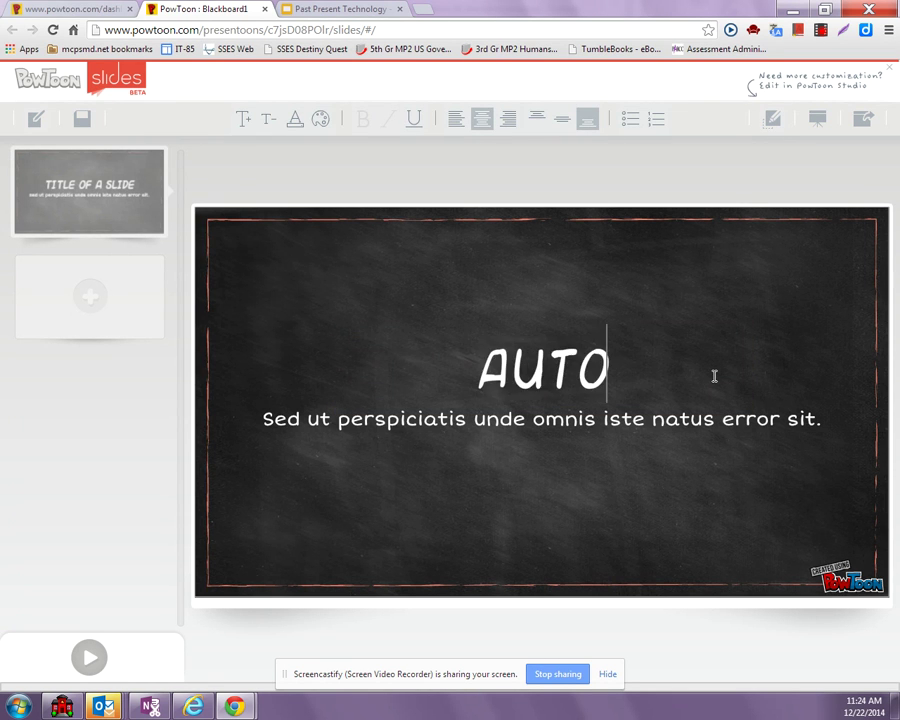
pyautogui.write('MOBILES')
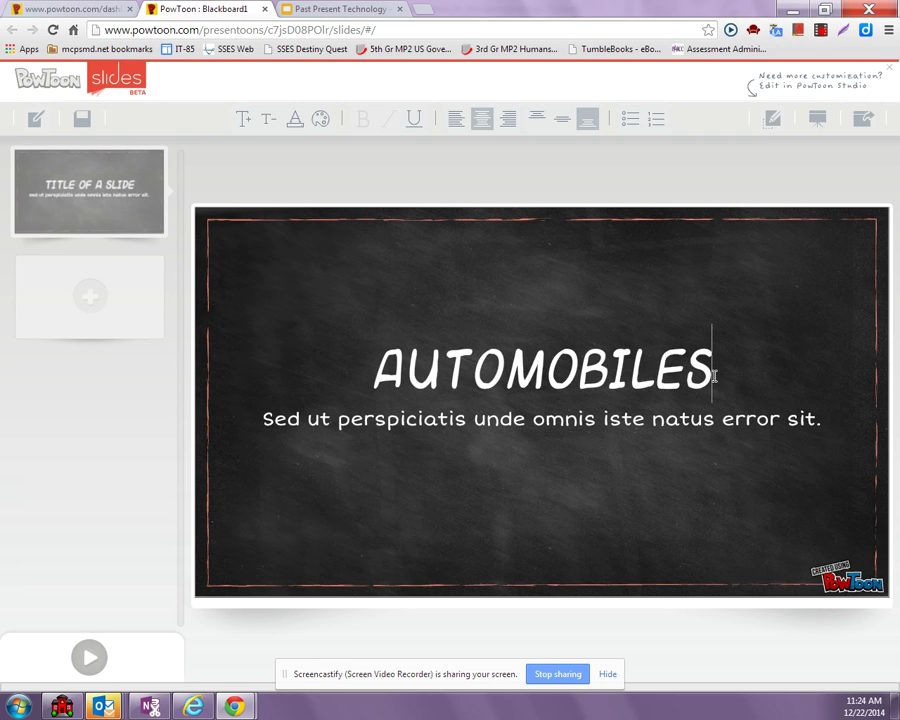
pyautogui.click(703, 424)
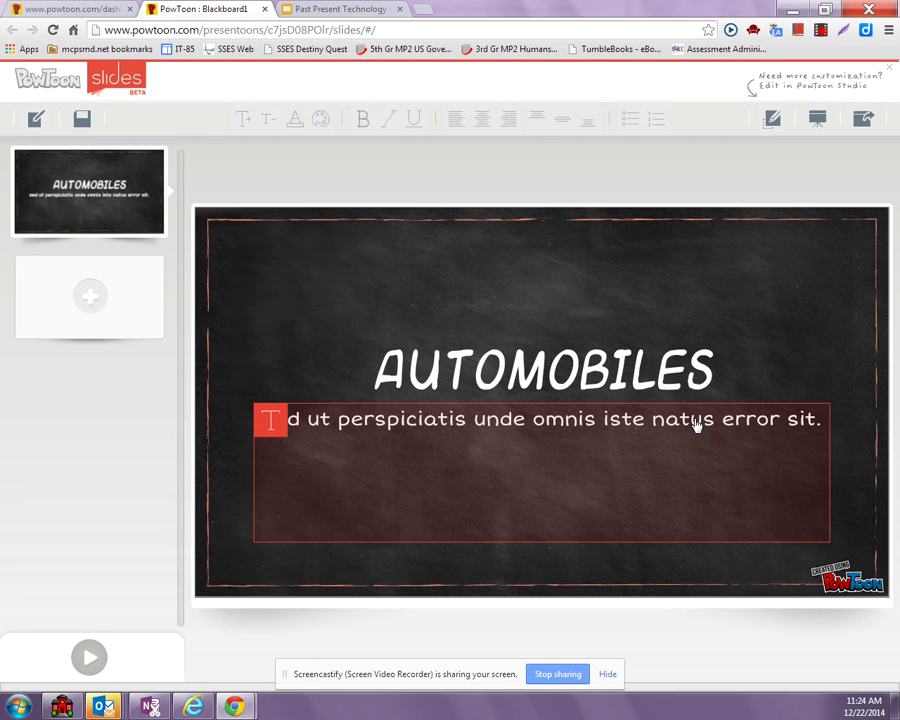
pyautogui.doubleClick(698, 424)
pyautogui.write('Past ')
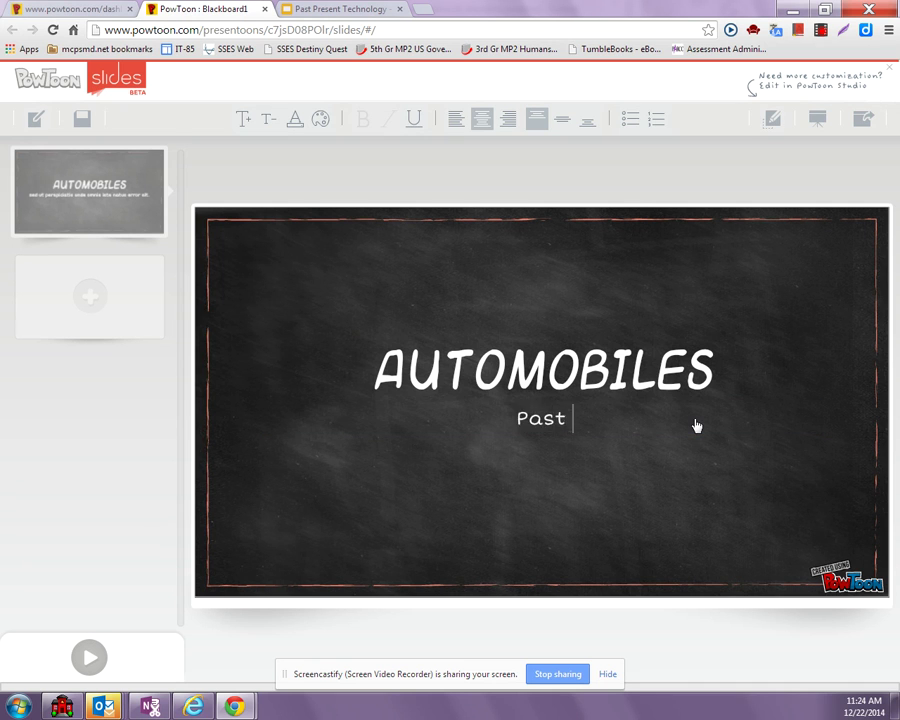
pyautogui.write('and Present')
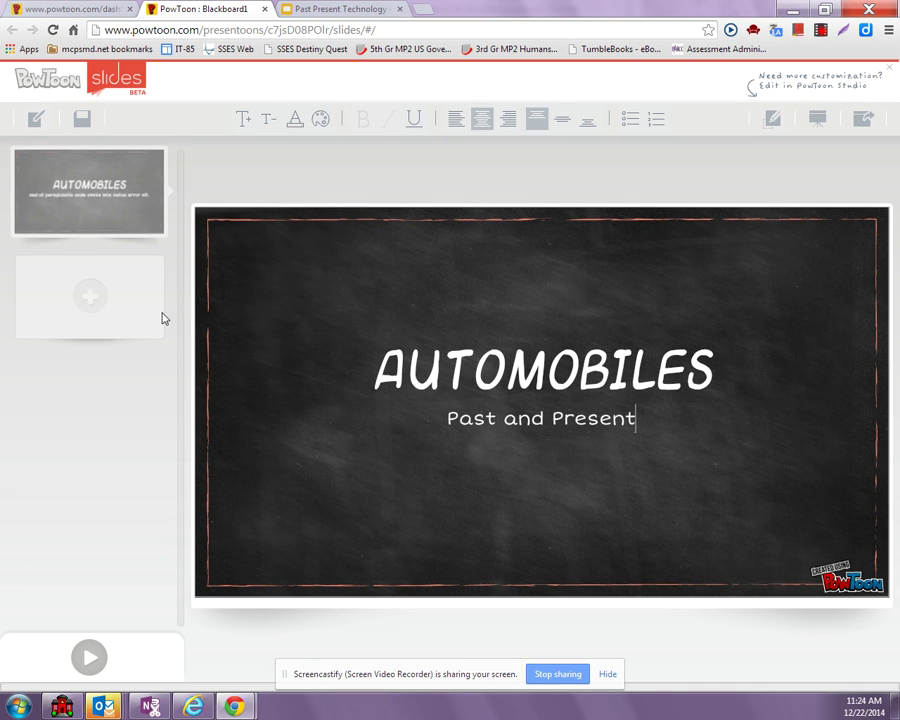
# - Add a second slide with the two-image layout and open My Library for its left frame
pyautogui.click(93, 306)
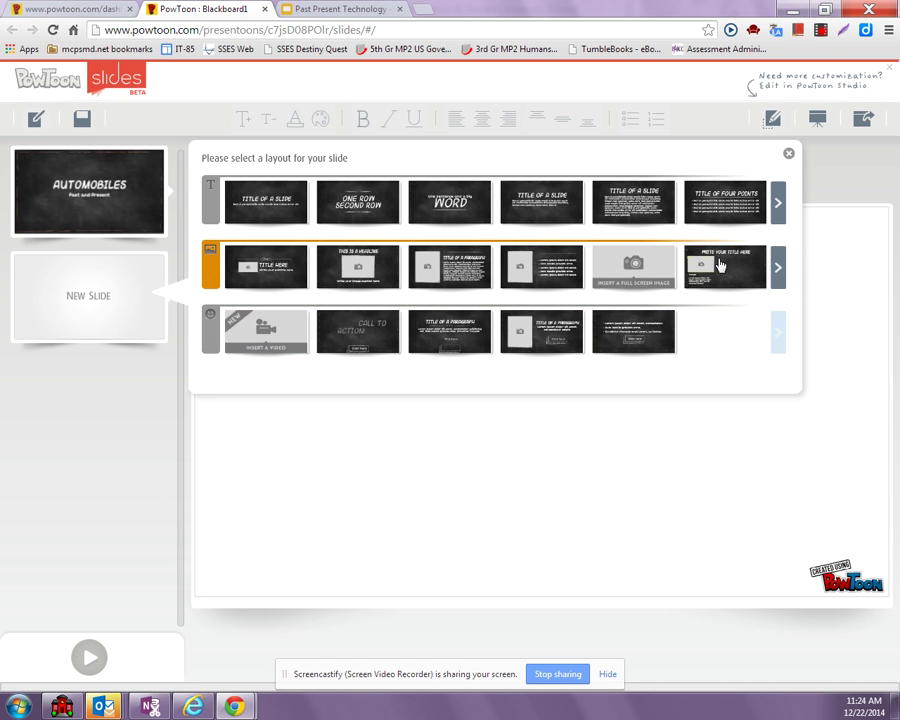
pyautogui.click(733, 282)
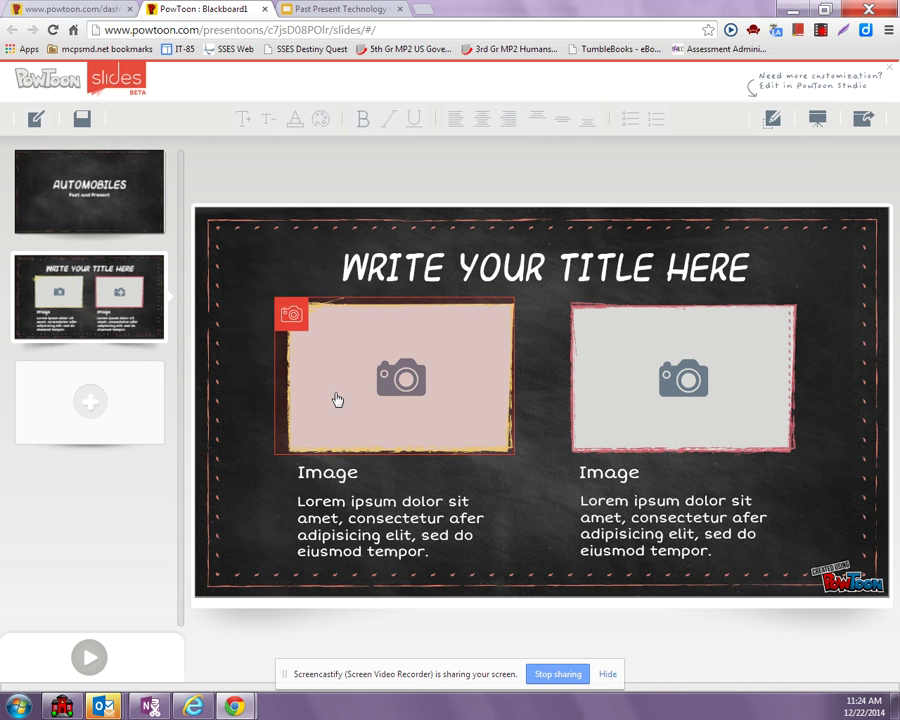
pyautogui.click(408, 380)
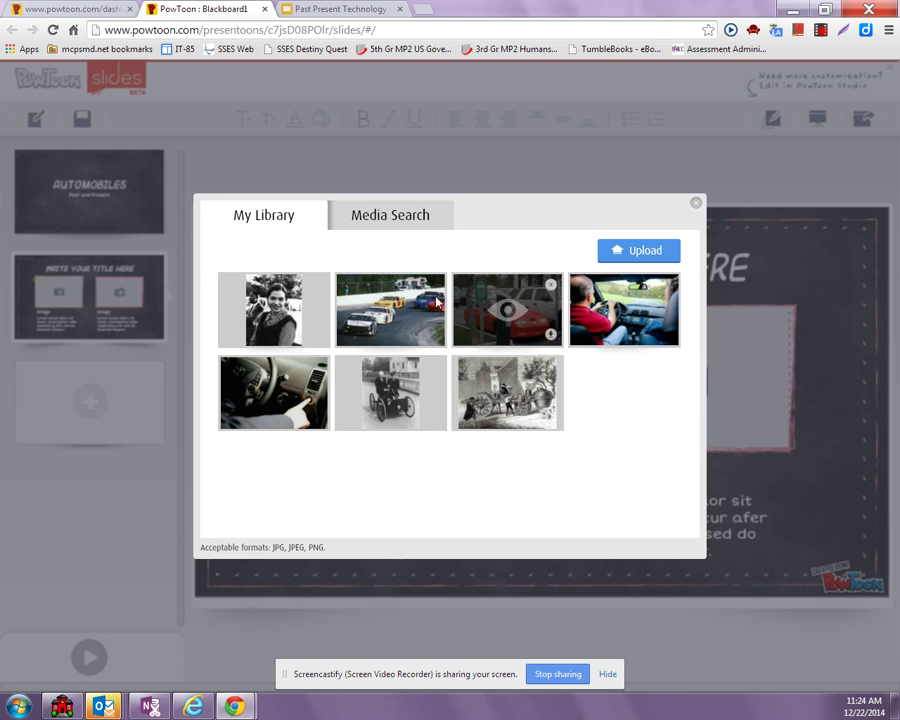
# - Insert ford_car.jpg from My Library into the left image frame
pyautogui.click(390, 392)
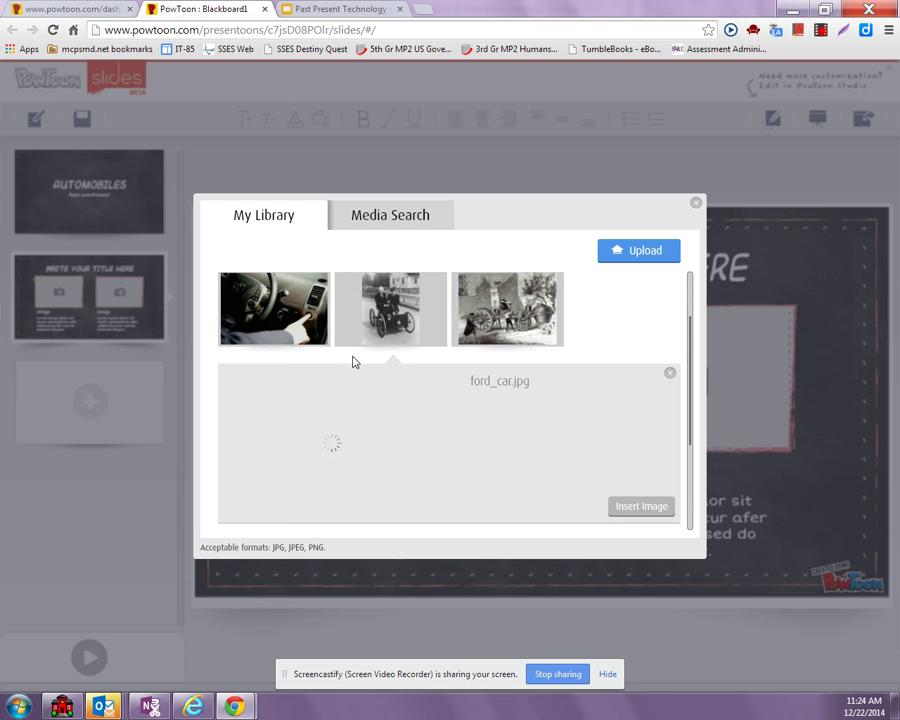
pyautogui.click(392, 314)
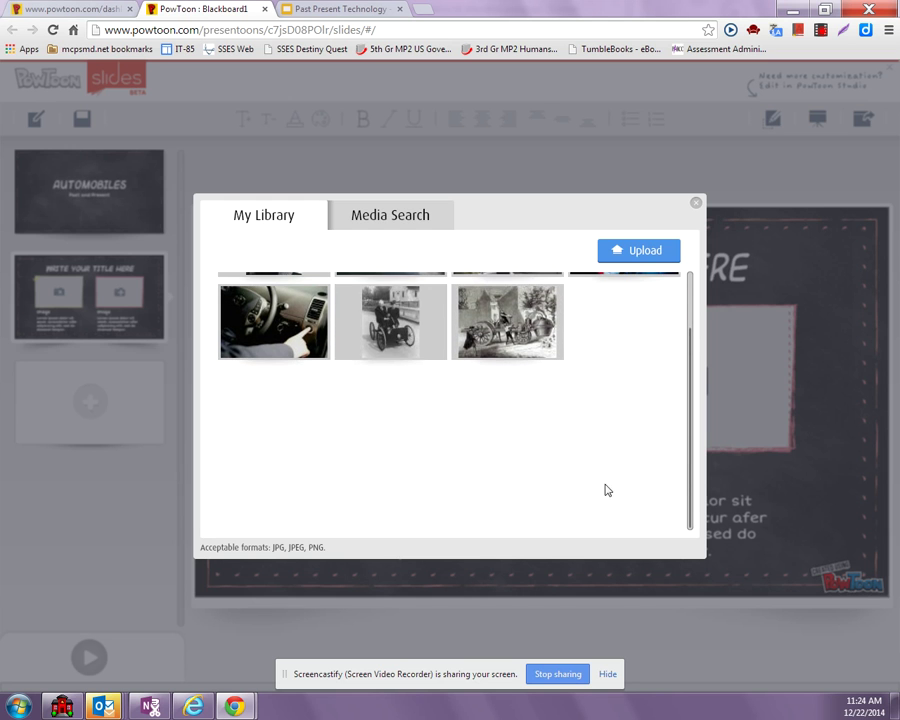
pyautogui.click(400, 318)
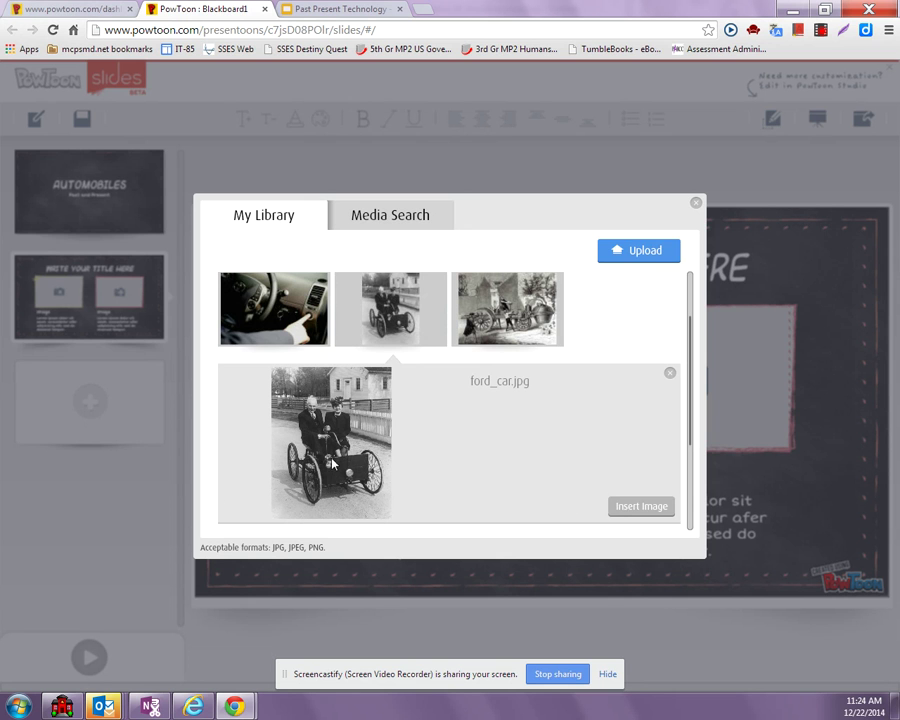
pyautogui.click(636, 509)
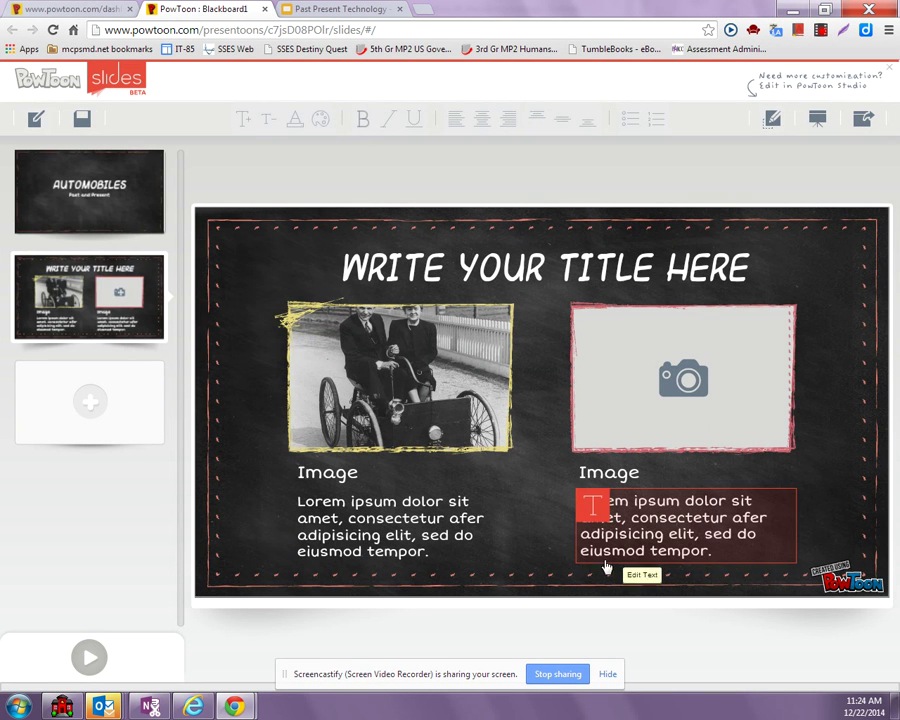
# - Use Crop & Scale to shift the Ford photo slightly down, then save the deck
pyautogui.moveTo(430, 413)
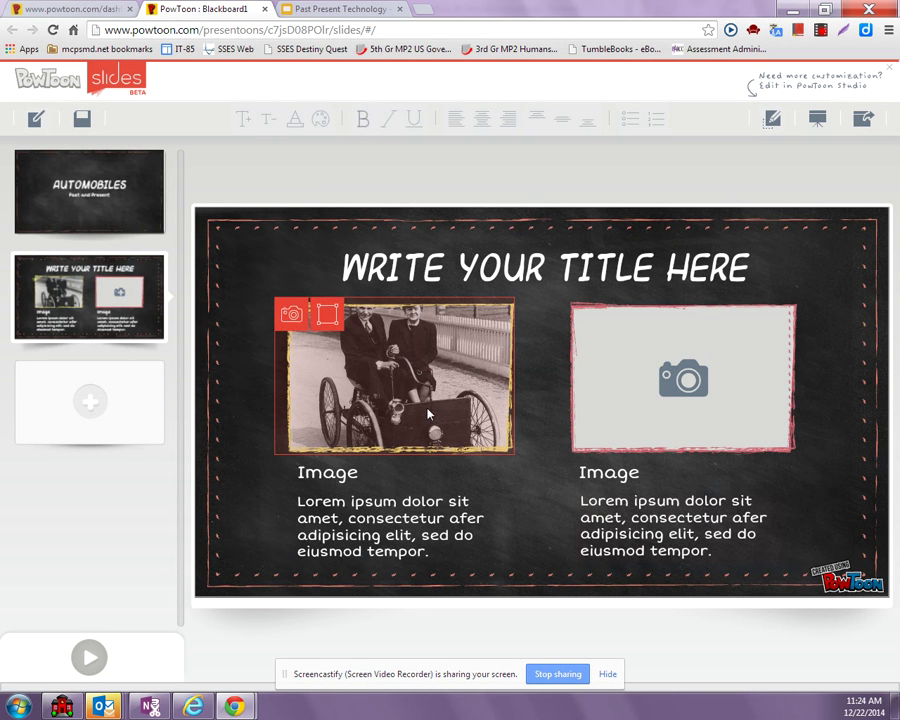
pyautogui.click(329, 318)
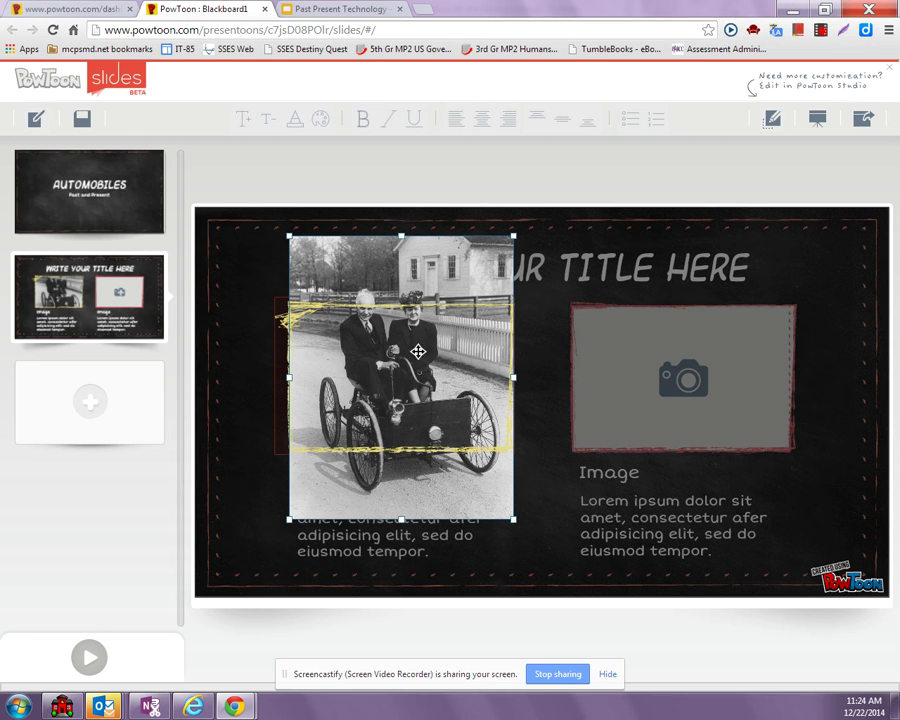
pyautogui.moveTo(402, 379)
pyautogui.mouseDown()
pyautogui.moveTo(396, 398)
pyautogui.moveTo(405, 384)
pyautogui.moveTo(403, 393)
pyautogui.mouseUp()
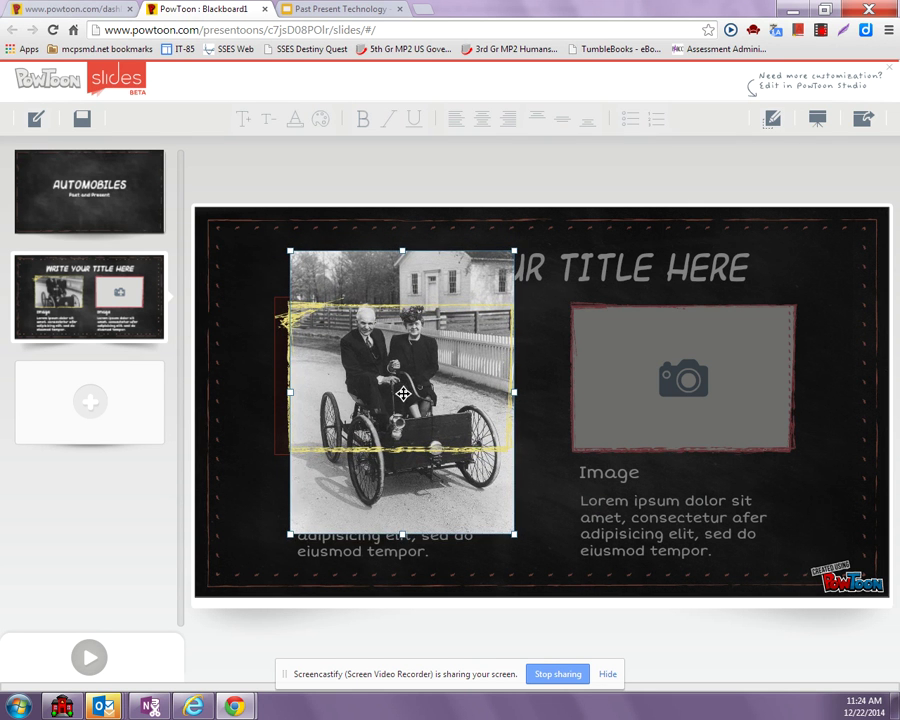
pyautogui.click(547, 388)
pyautogui.click(801, 514)
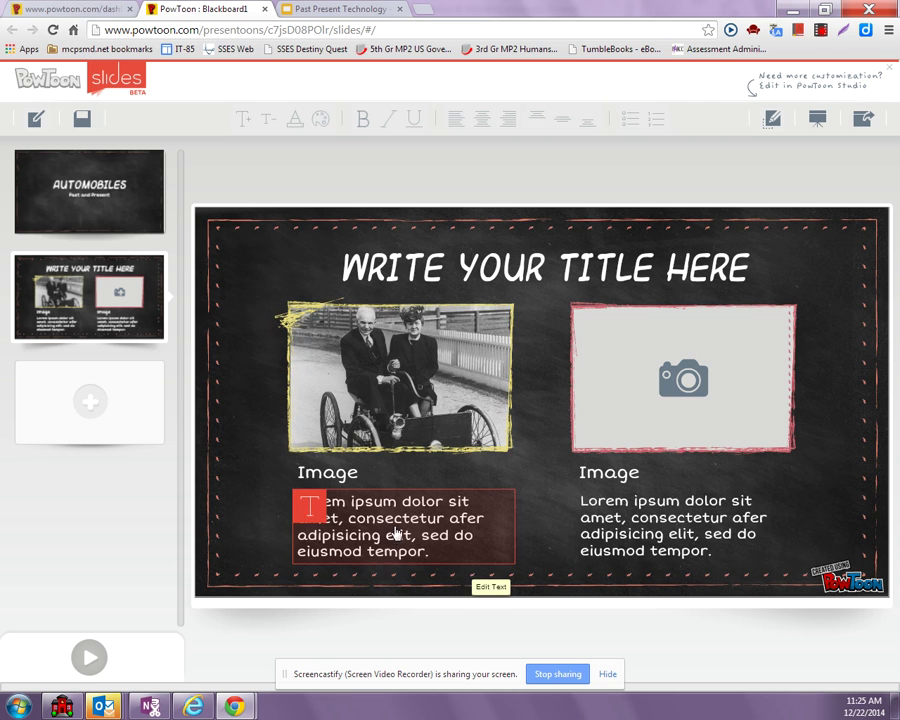
pyautogui.click(84, 128)
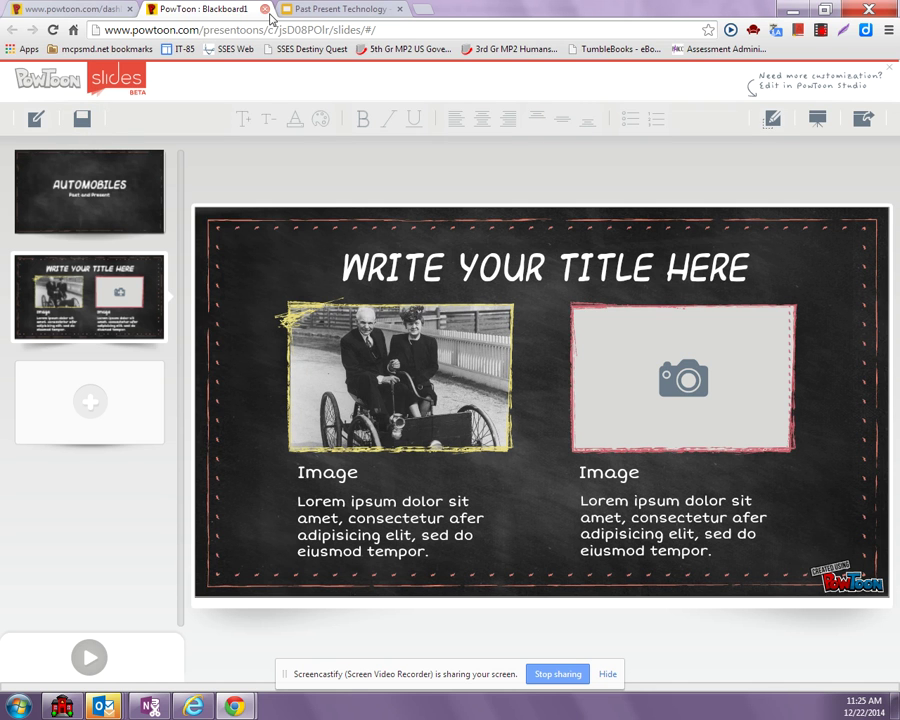
# - Close the Blackboard1 editor tab, confirm leaving, and go to the PowToon Dashboard
pyautogui.click(266, 10)
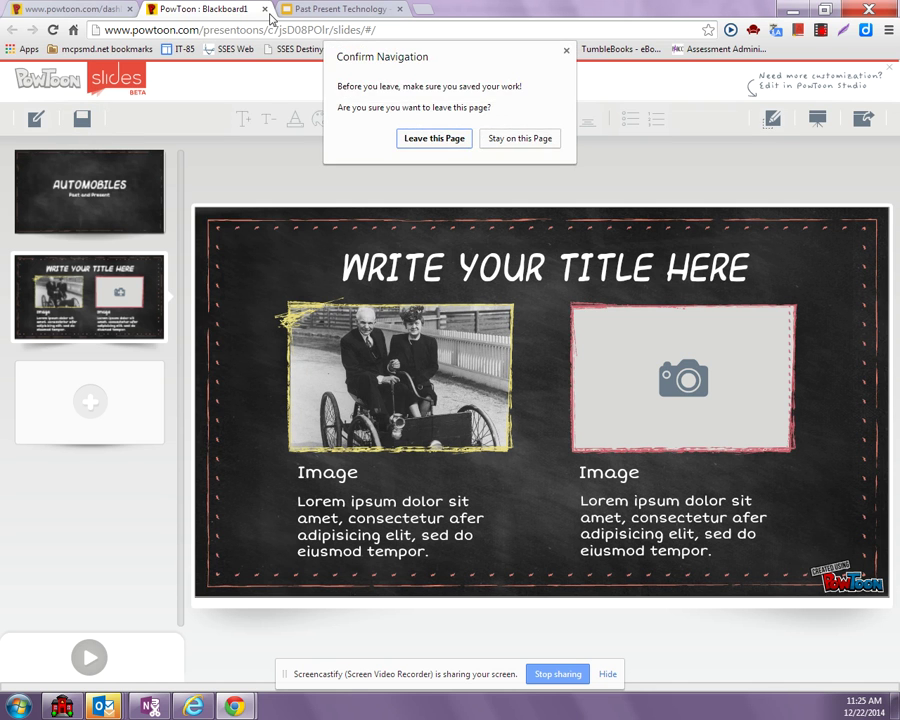
pyautogui.click(451, 143)
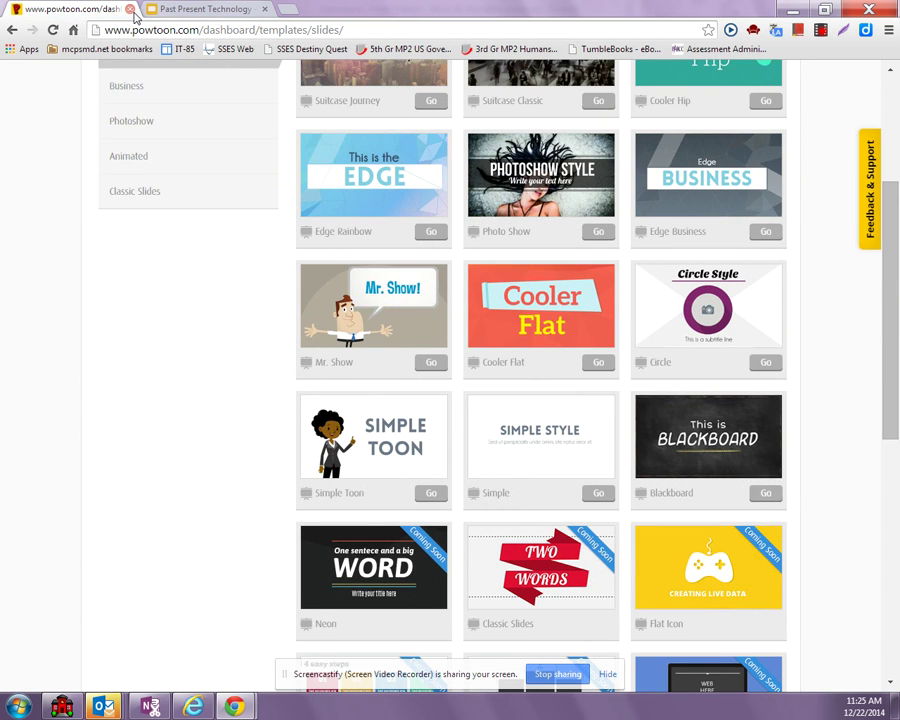
pyautogui.scroll(3, 830, 200)
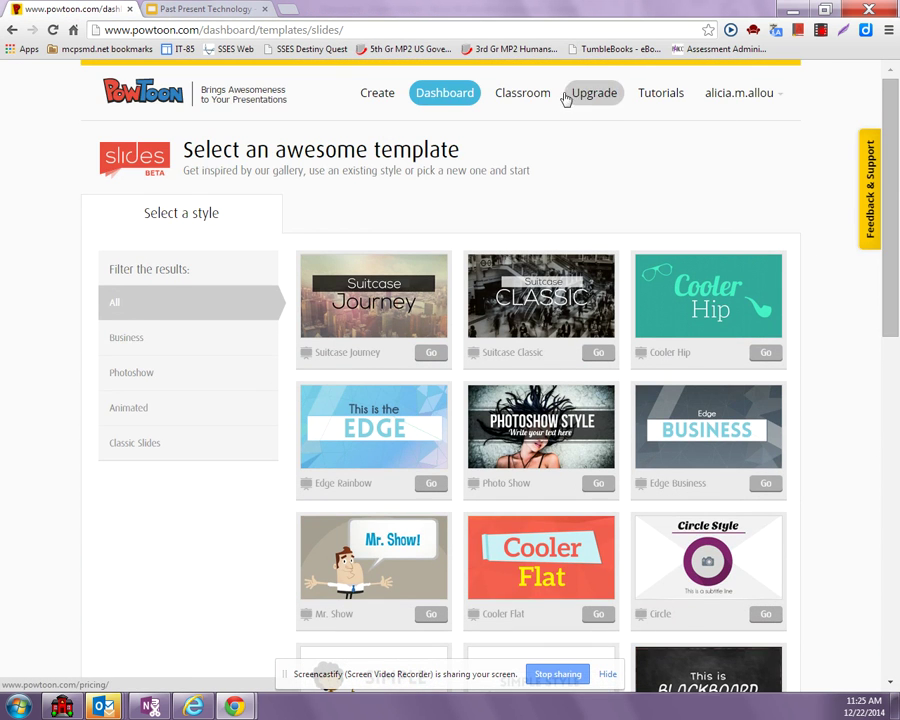
pyautogui.click(456, 100)
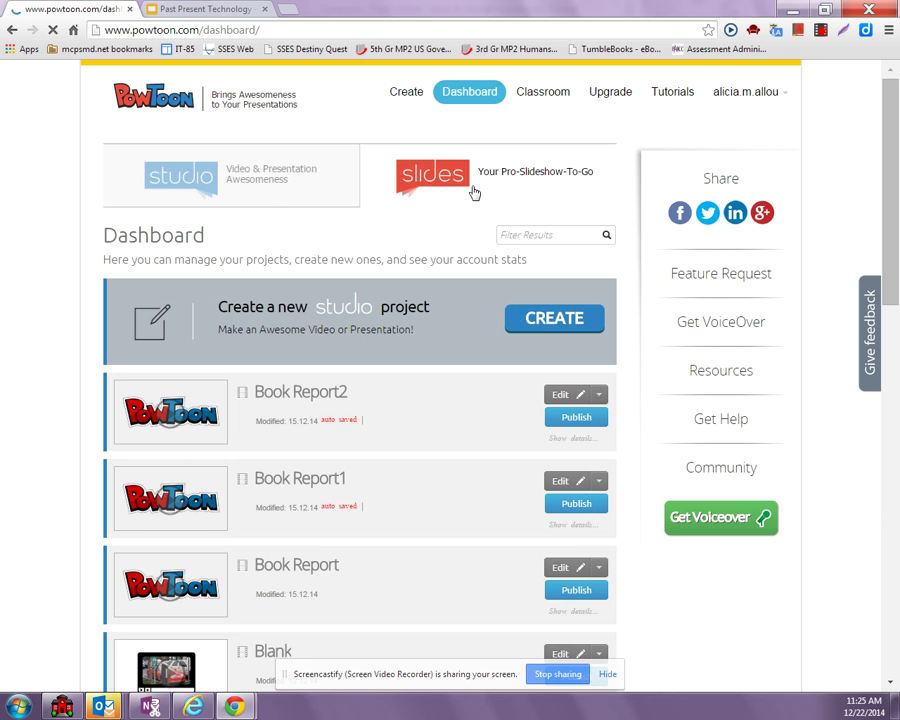
# - Show the dashboard's Slides projects, with Blackboard1 and its AUTOMOBILES thumbnail on top
pyautogui.click(455, 185)
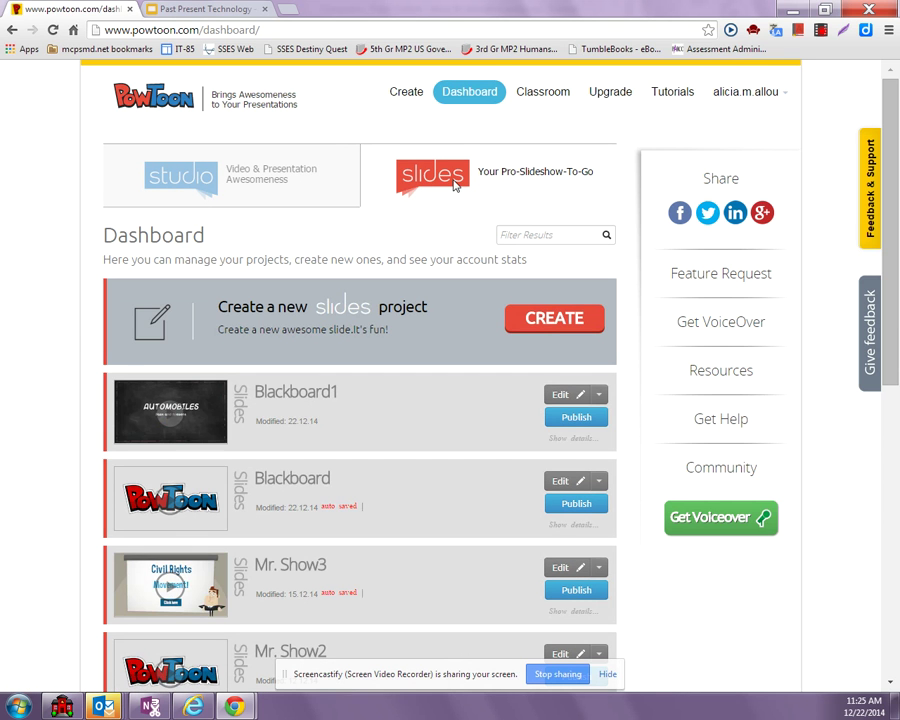